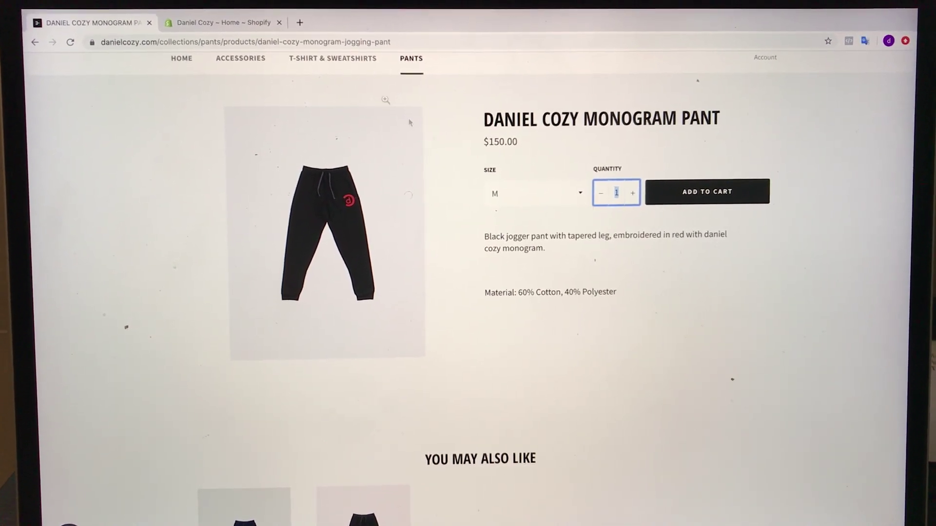
# Go from the store admin dashboard to the Online Store themes page
pyautogui.click(243, 30)
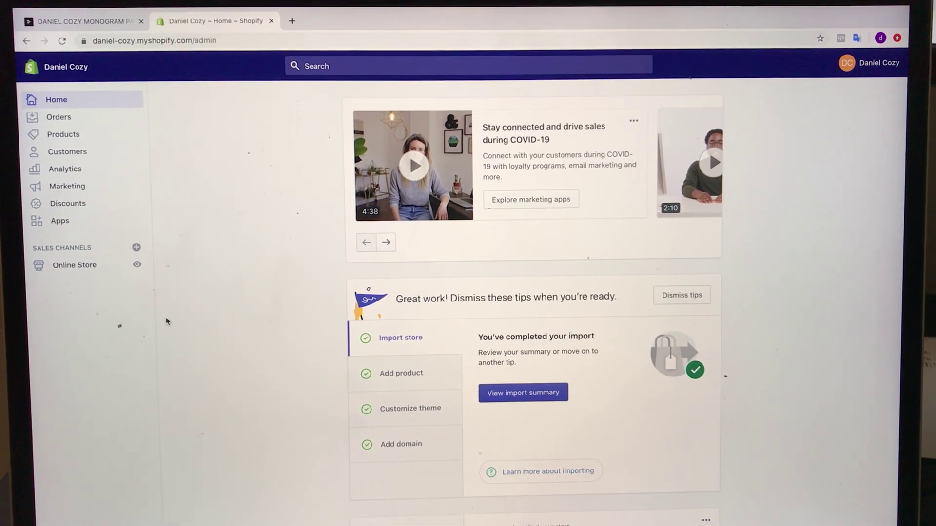
pyautogui.click(82, 266)
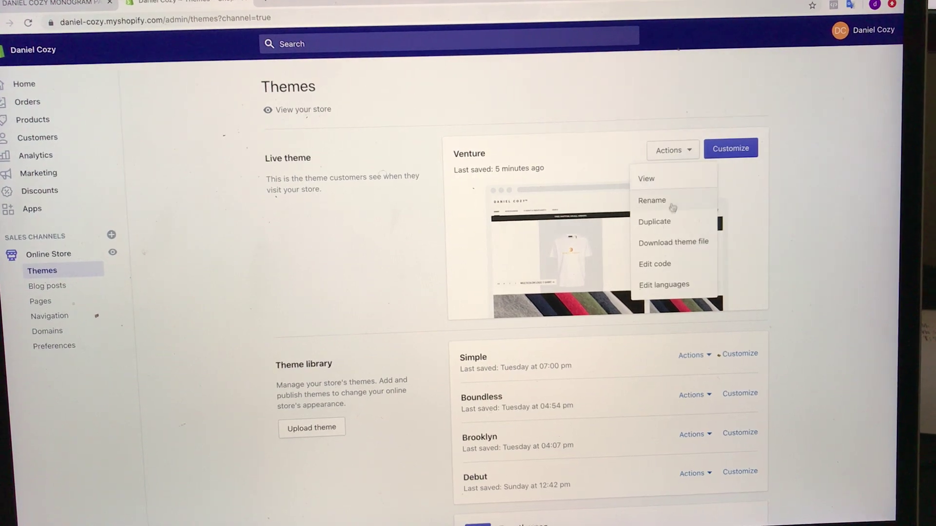
# Edit the live Venture theme's code and open Sections/product-template.liquid
pyautogui.click(668, 264)
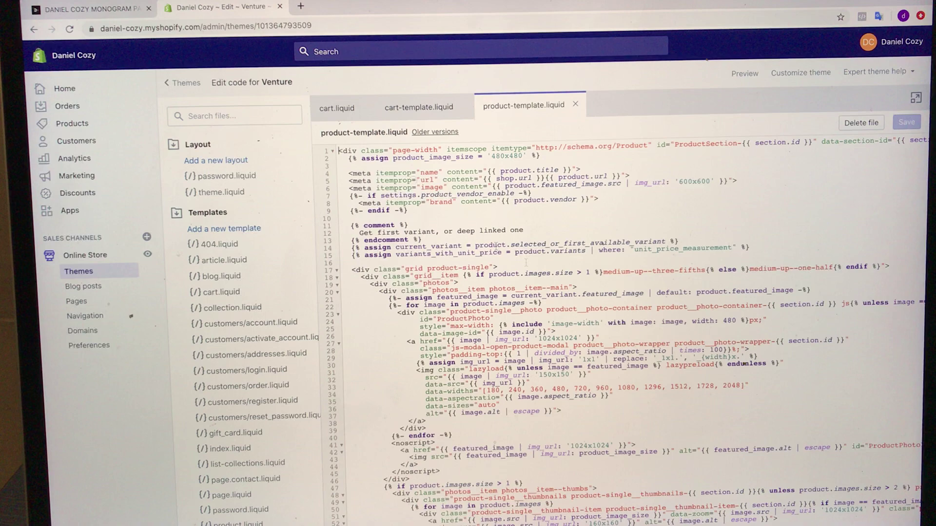
pyautogui.scroll(-1, 263, 327)
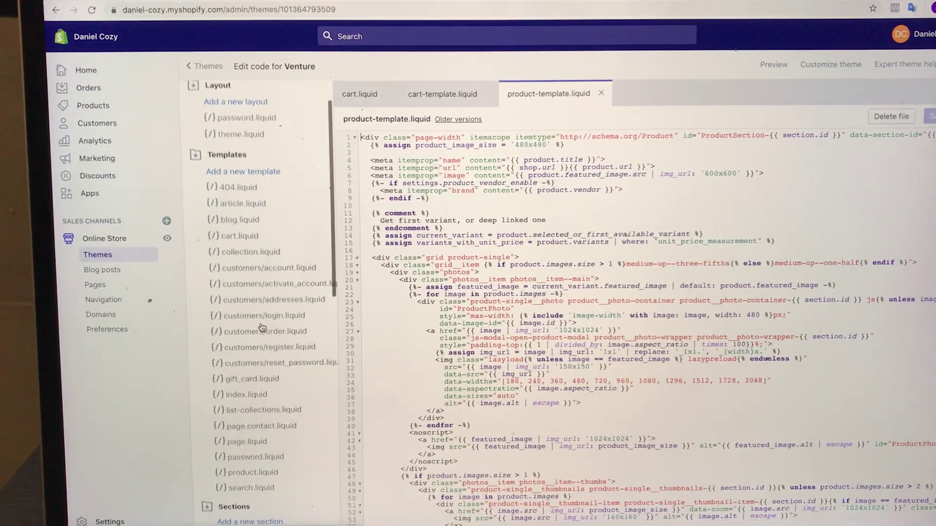
pyautogui.scroll(-1, 262, 326)
pyautogui.scroll(-1, 259, 327)
pyautogui.scroll(-1, 256, 328)
pyautogui.scroll(-2, 250, 328)
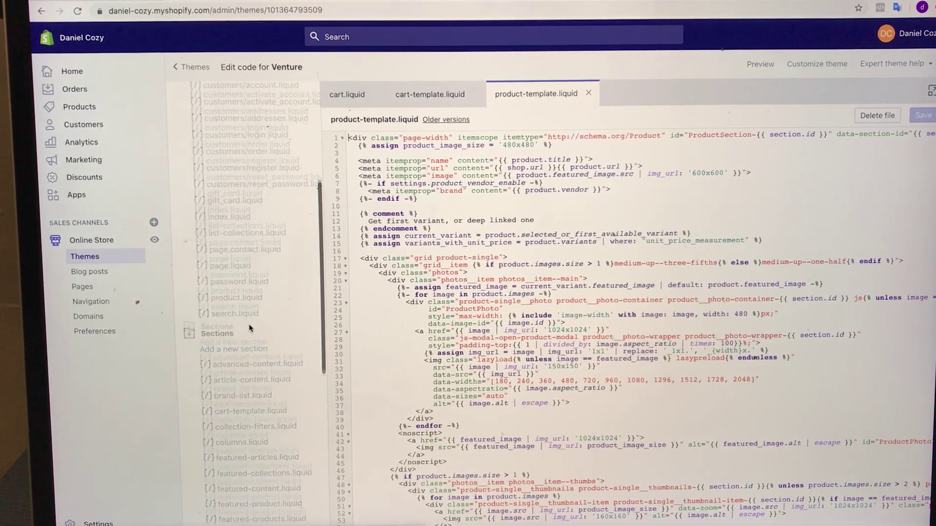
pyautogui.scroll(-1, 250, 328)
pyautogui.scroll(-3, 249, 331)
pyautogui.scroll(-1, 248, 332)
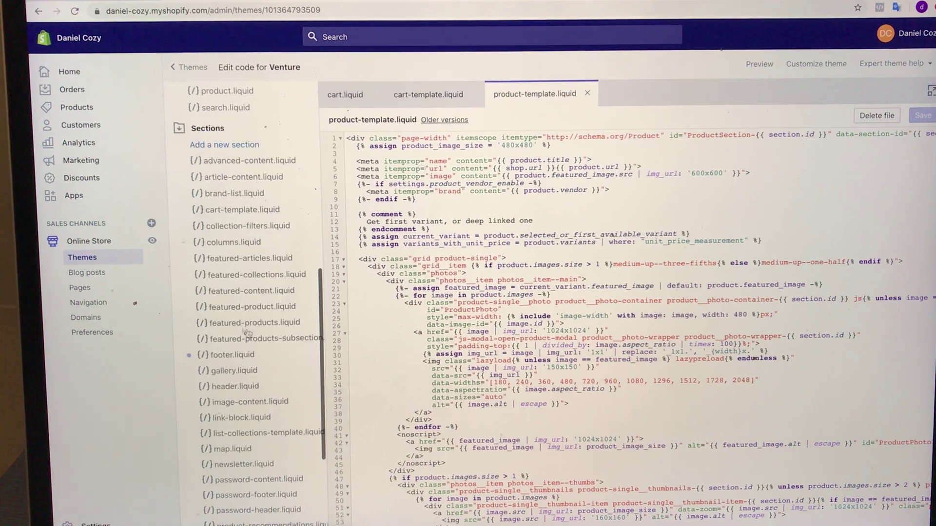
pyautogui.scroll(-1, 248, 332)
pyautogui.scroll(-2, 248, 352)
pyautogui.scroll(-1, 247, 380)
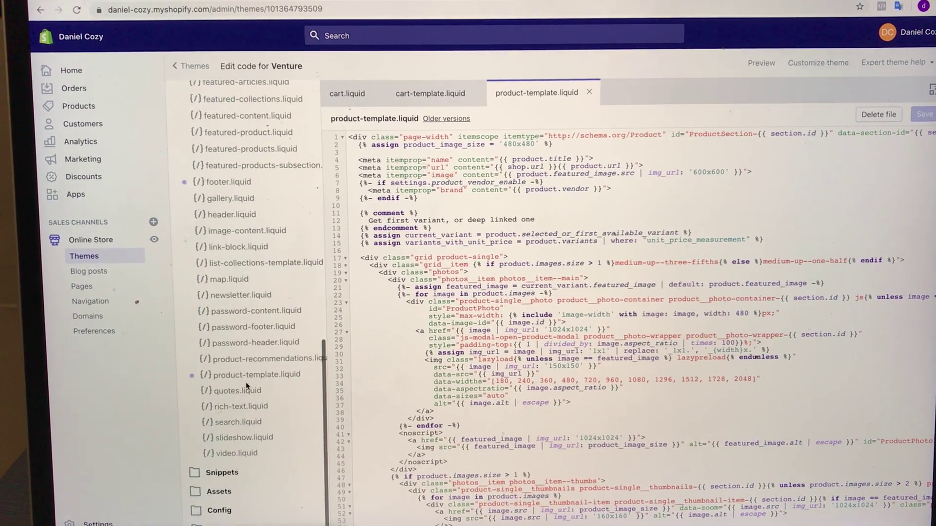
pyautogui.click(252, 381)
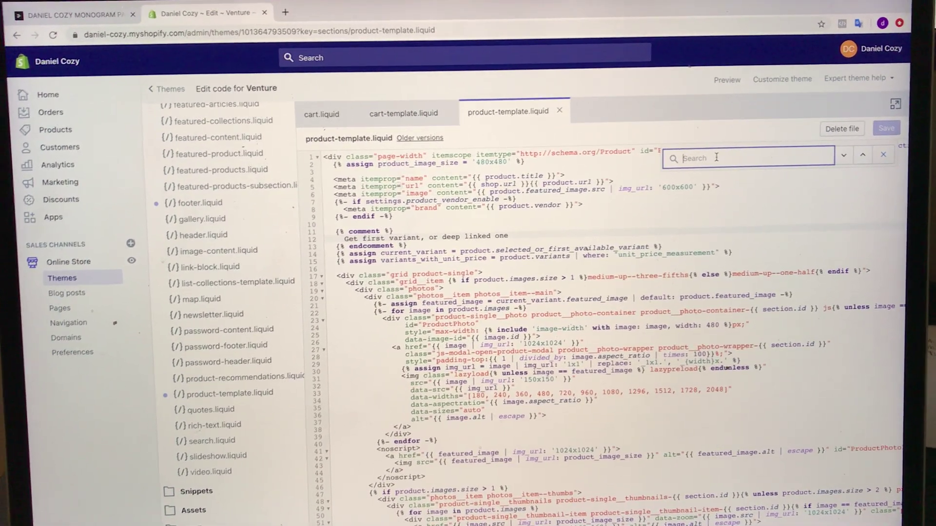
pyautogui.write('pro')
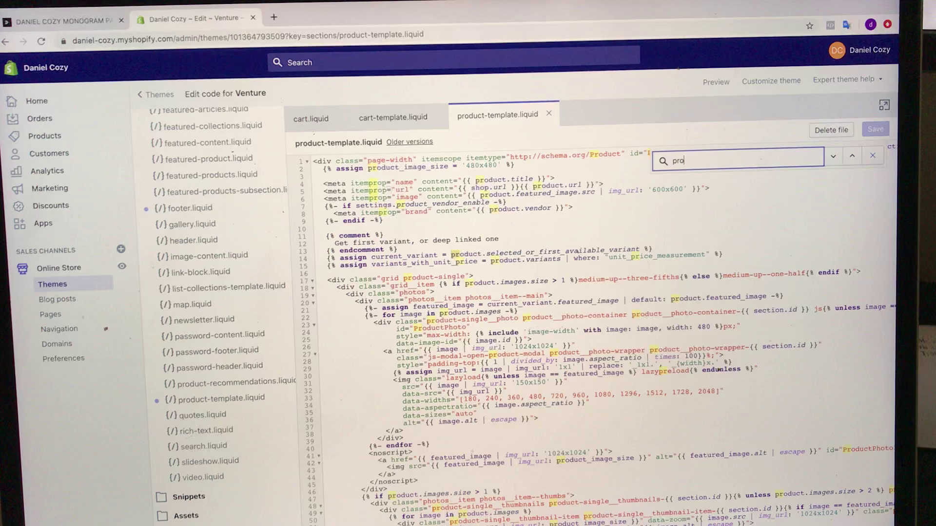
# Search the template for 'product.q' to reach the quantity block near line 188
pyautogui.press('BackSpace')
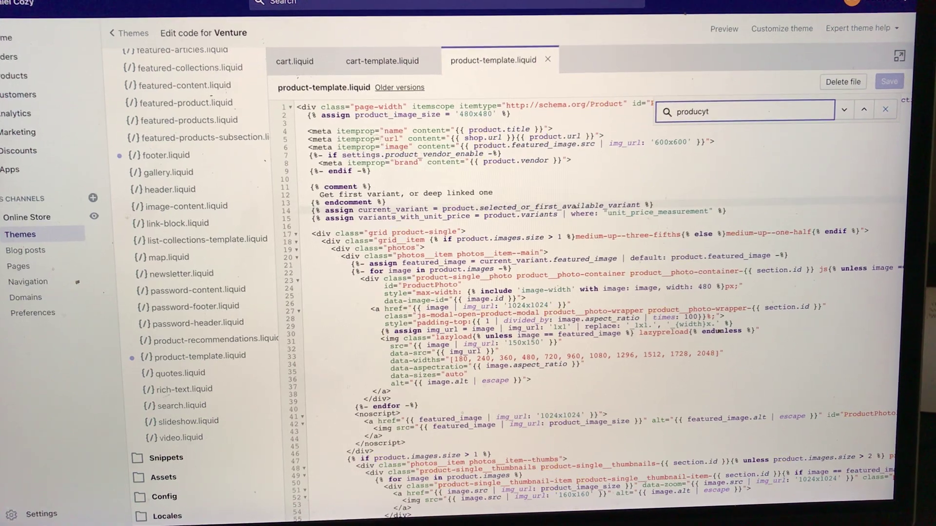
pyautogui.write('t')
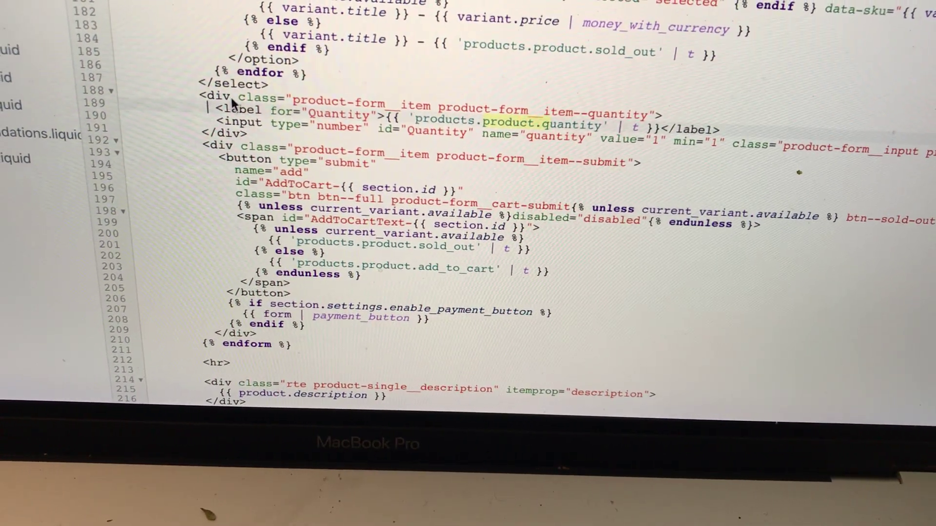
# Select lines 188–191, the quantity label and number input div, and delete them
pyautogui.click(199, 97)
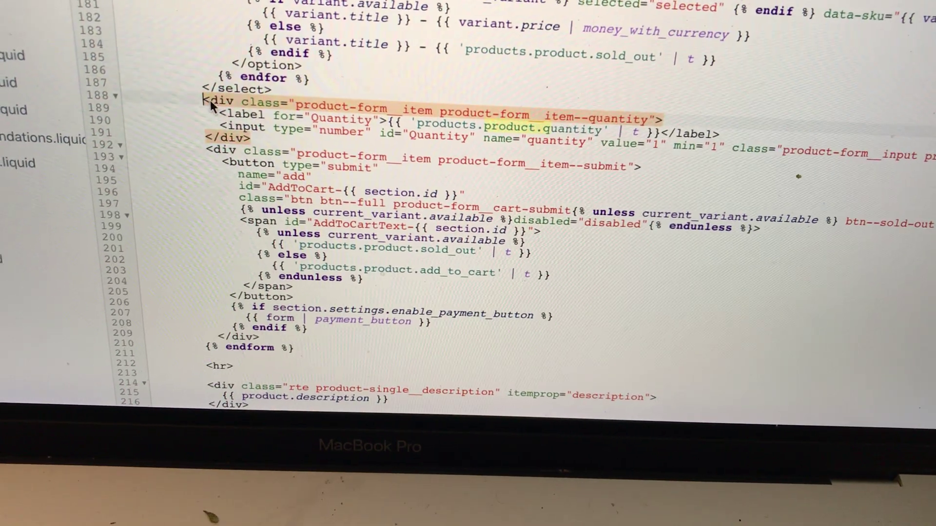
pyautogui.click(237, 111)
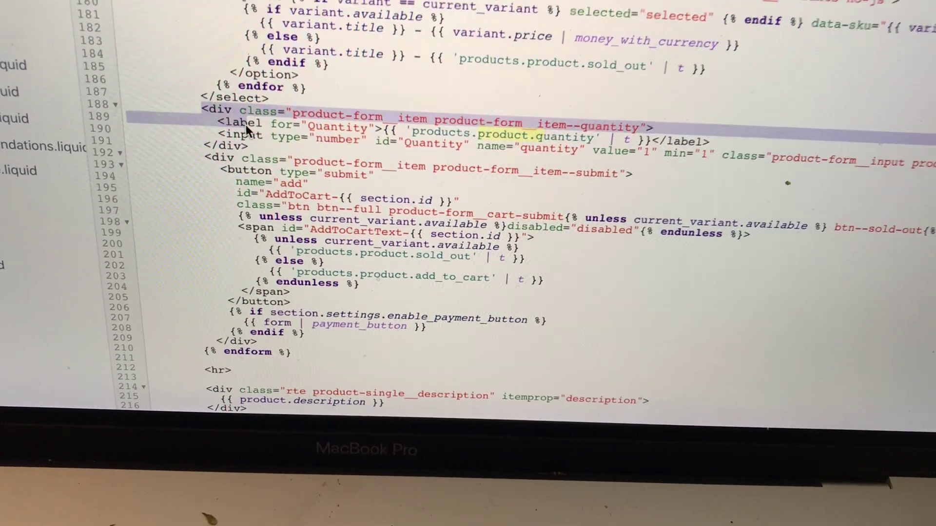
pyautogui.moveTo(256, 125); pyautogui.dragTo(270, 144)
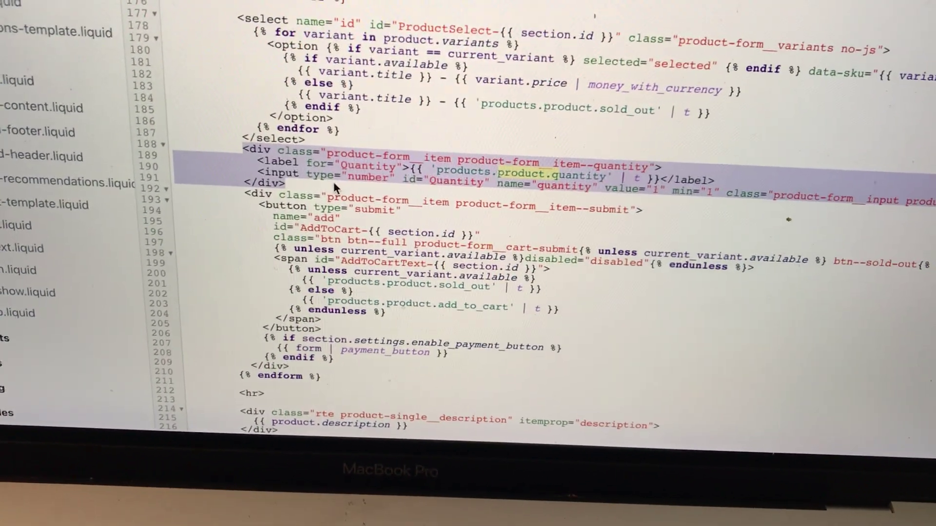
pyautogui.press('BackSpace')
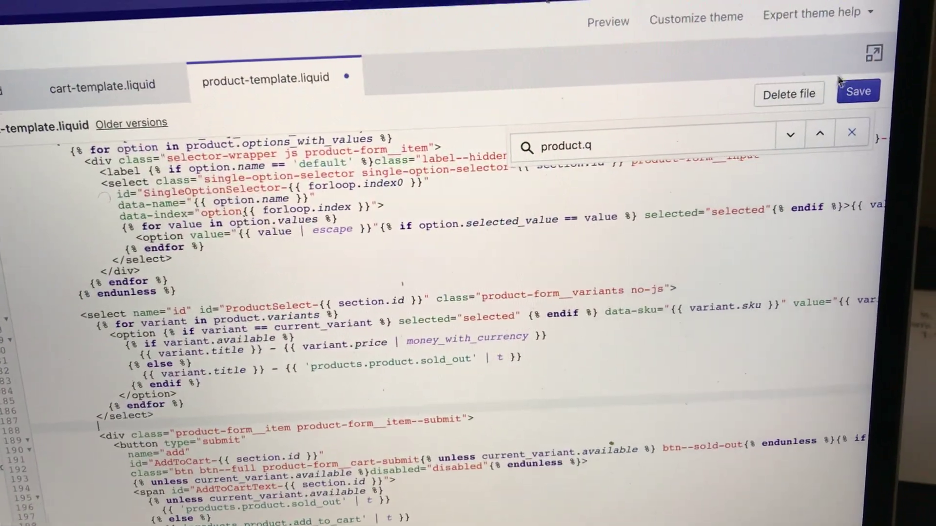
# Save product-template.liquid with the quantity selector removed
pyautogui.click(864, 99)
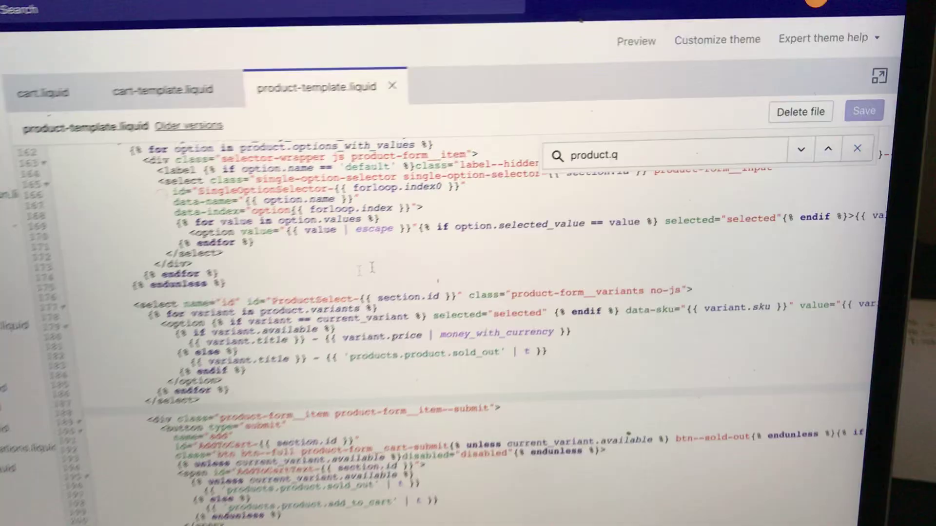